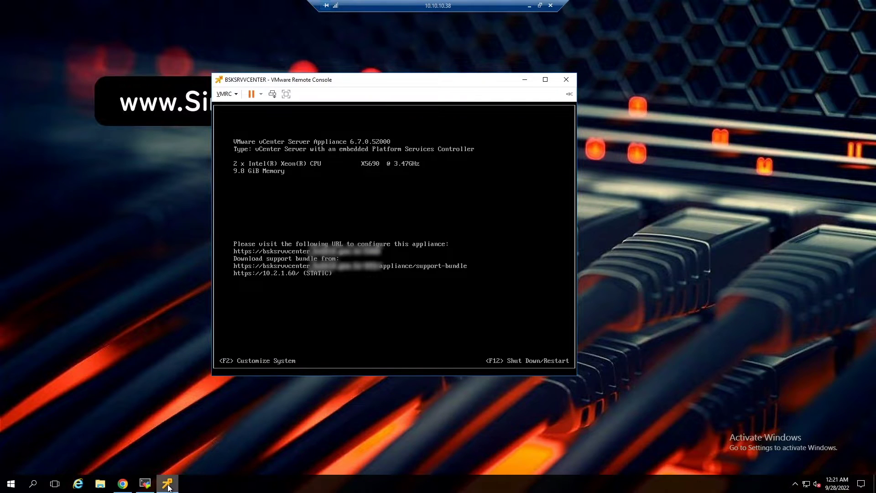
- Restart the vCenter Server Appliance guest OS from the power options menu
left_click(261, 95)
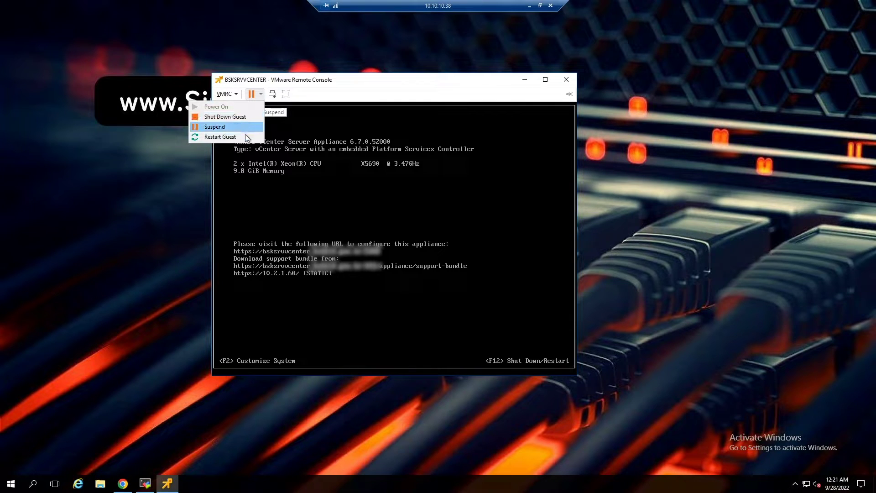
left_click(221, 138)
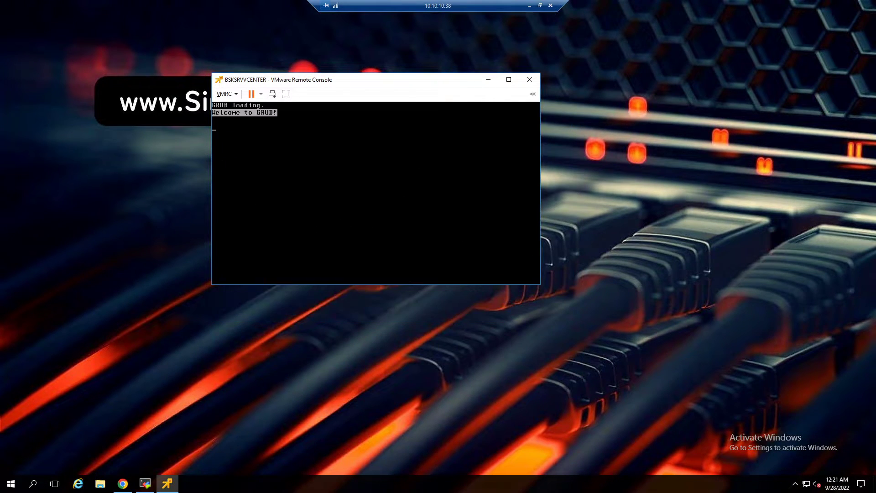
- Edit the Photon GRUB entry and begin appending 'rw' after consoleblank=0 on the kernel line
key("e")
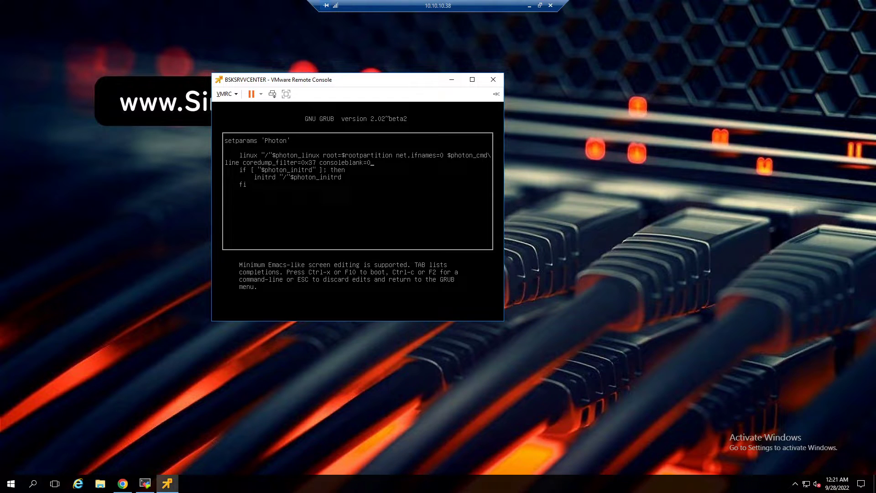
type("rw")
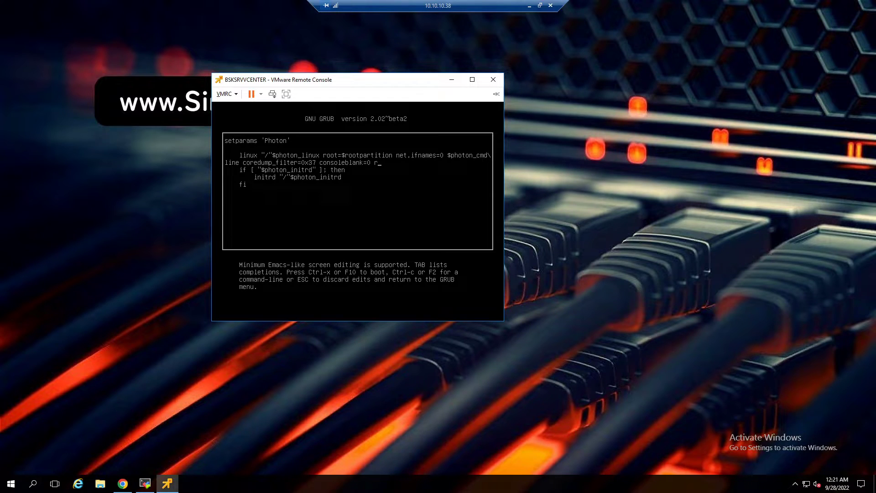
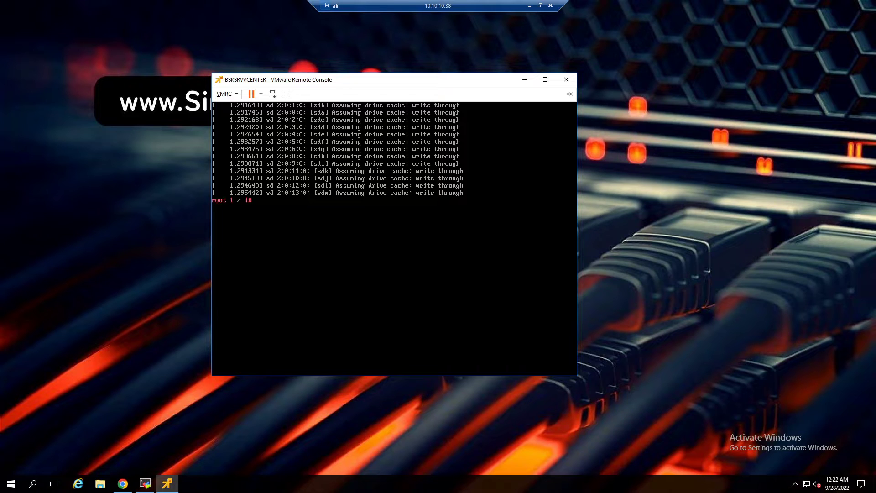
- Remount the appliance's root filesystem read-write with 'mount -o remount,rw /' at the root shell
key("Return")
type("mount -o remount,rw /")
key("Return")
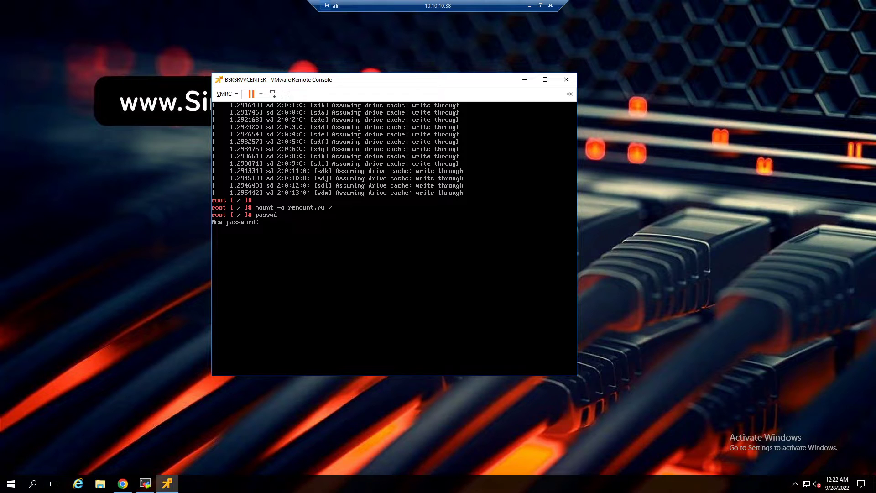
- Finish entering the new root password, then run umount and reboot -f to restart the appliance
key("Return")
key("Return")
key("Return")
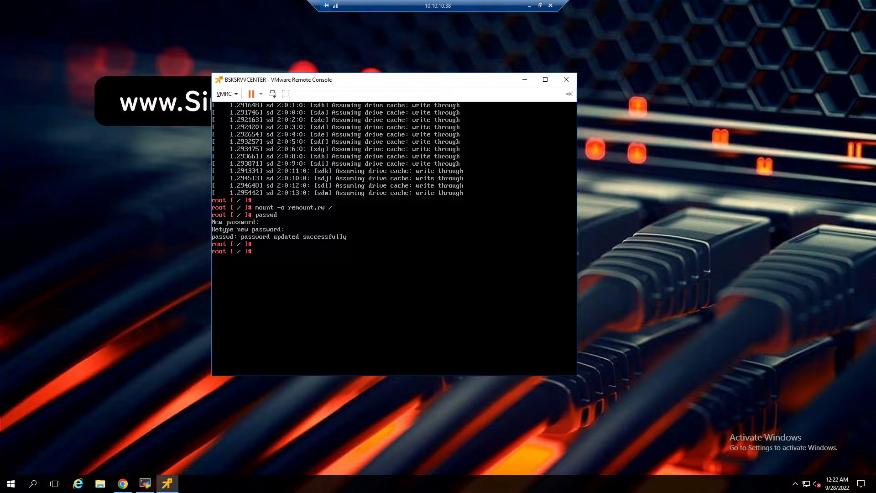
type("umount /")
key("Return")
type("reboot -f")
key("Return")
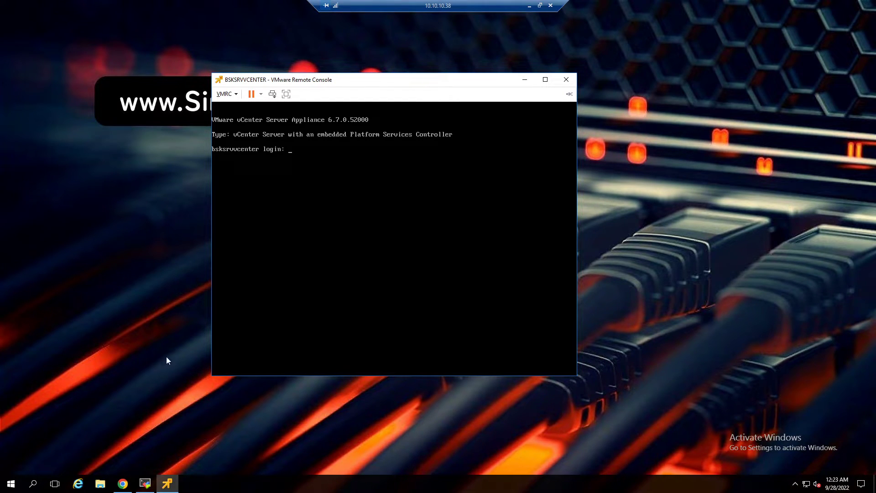
- In Chrome, load the VMware Appliance Management address from the '10' address-bar suggestion
left_click(123, 483)
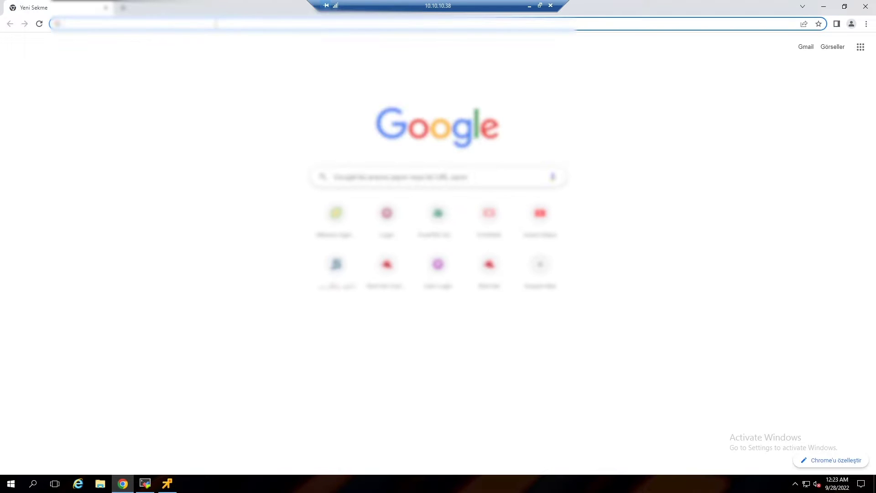
type("10")
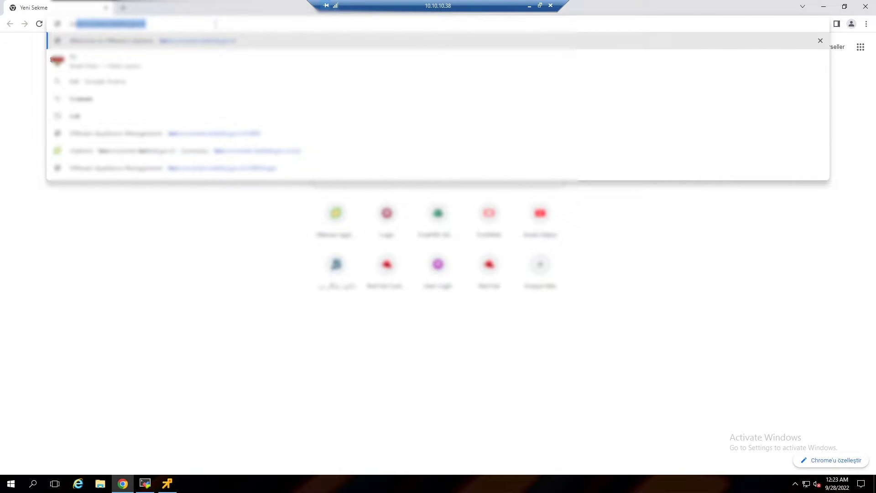
key("Down")
key("Down")
key("Down")
key("Down")
key("Down")
key("Return")
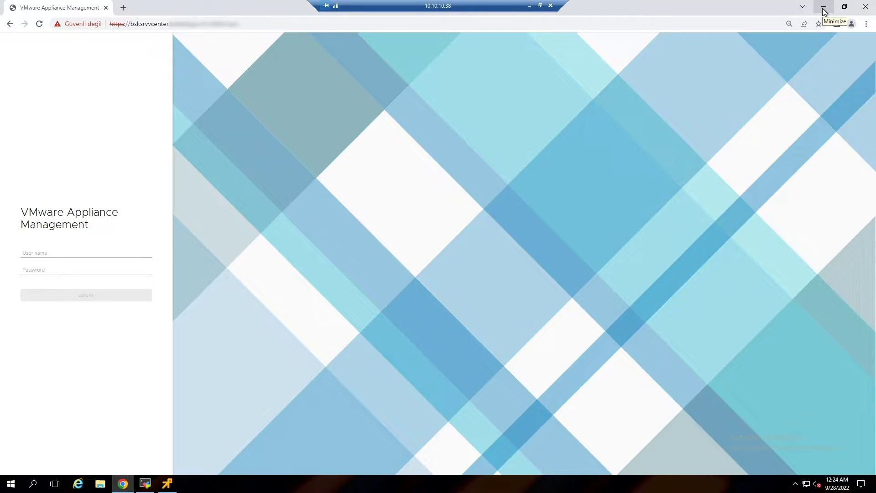
- Briefly check the console, then return to Chrome showing the appliance login page
left_click(824, 12)
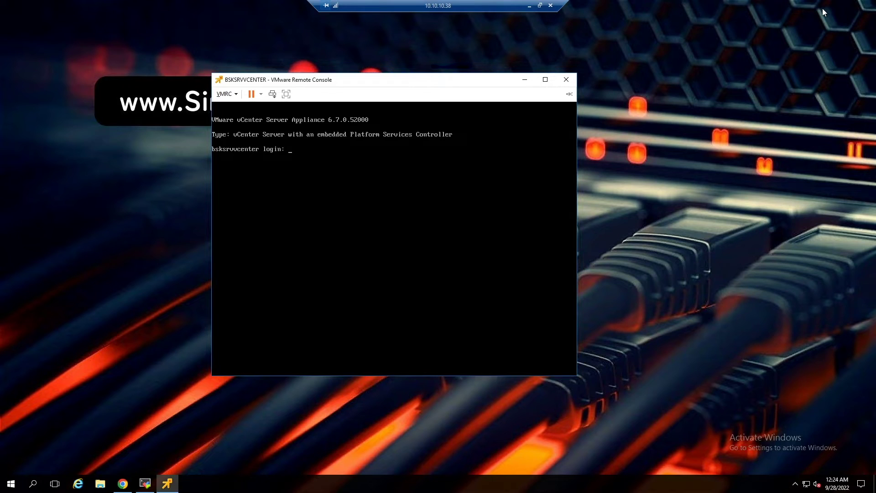
left_click(613, 246)
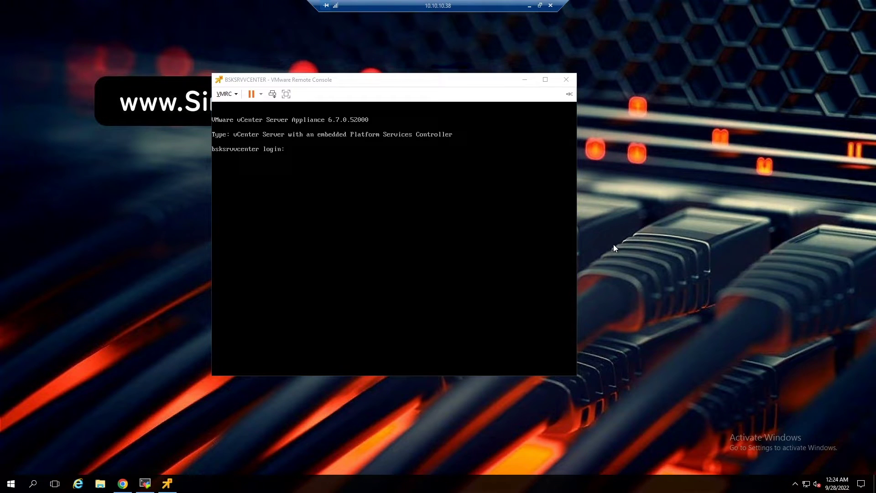
left_click(127, 486)
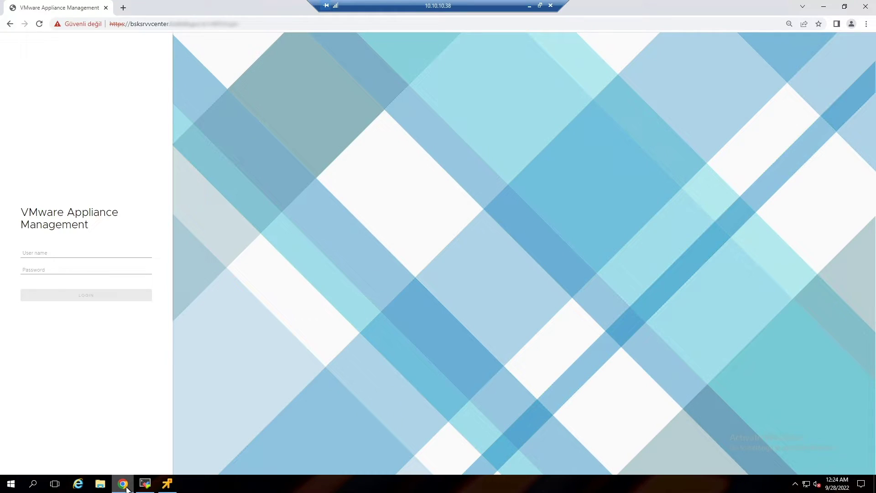
- Sign in as root with the password and retry LOGIN, which fails with 'Unable to login'
left_click(46, 253)
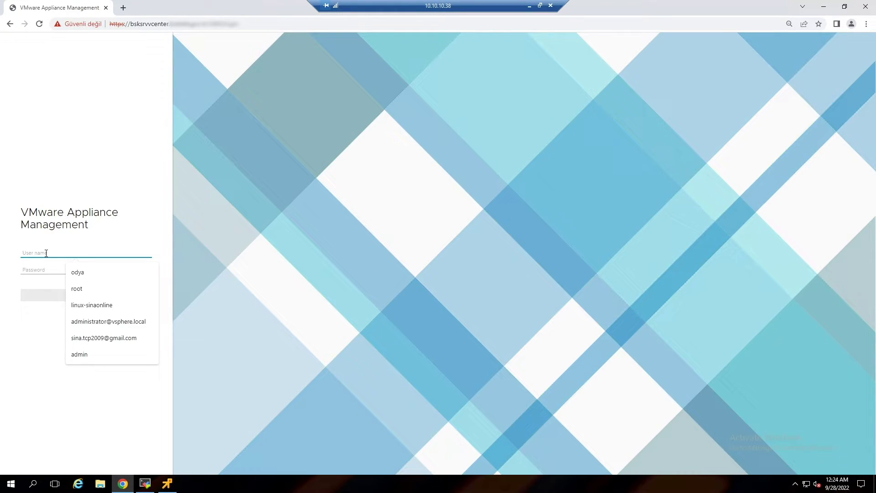
type("root")
key("Tab")
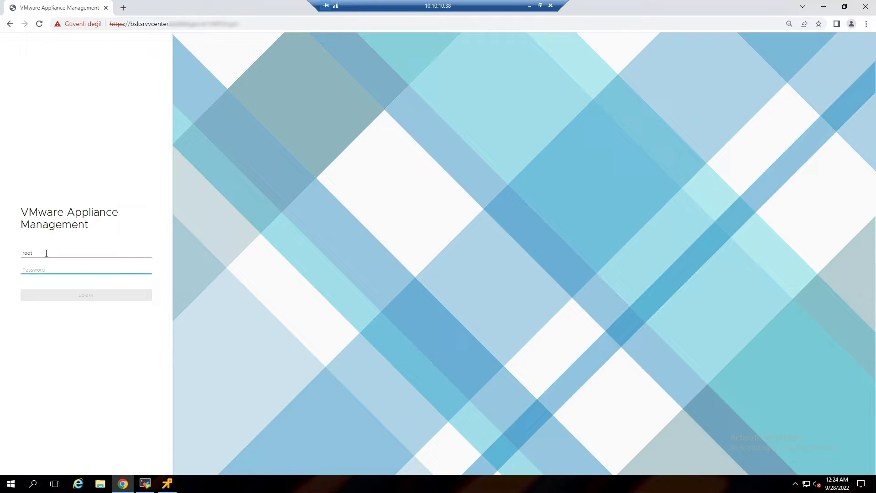
type("••")
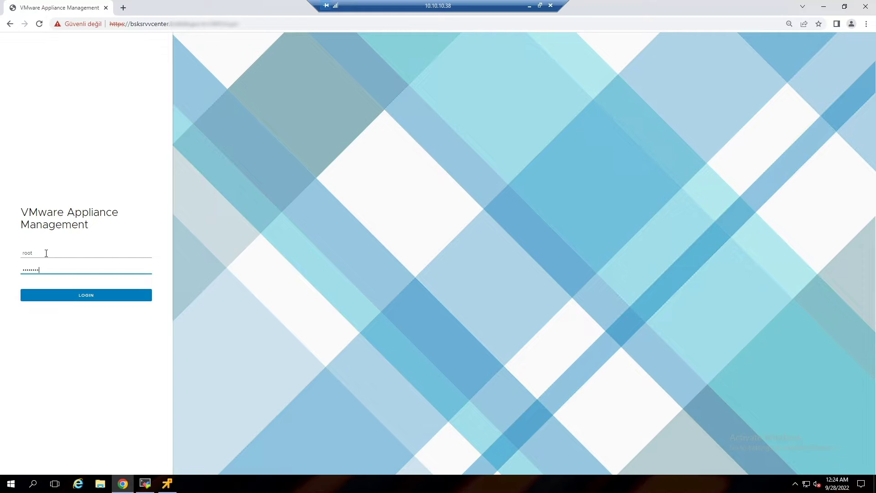
key("Return")
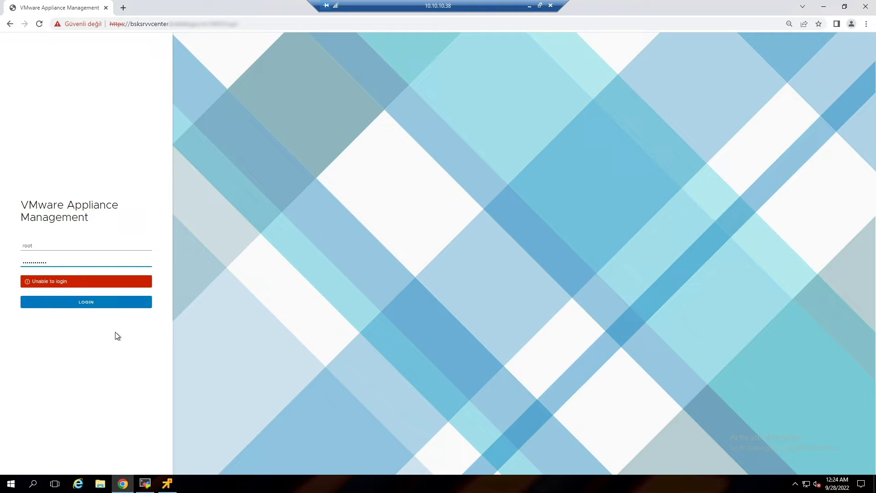
left_click(89, 307)
left_click(265, 23)
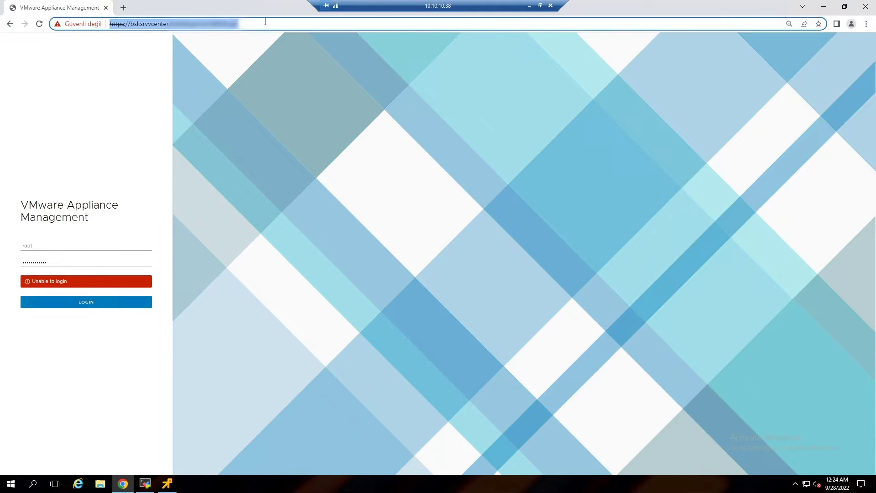
- Reload the login page and submit the root user name and password again
key("Return")
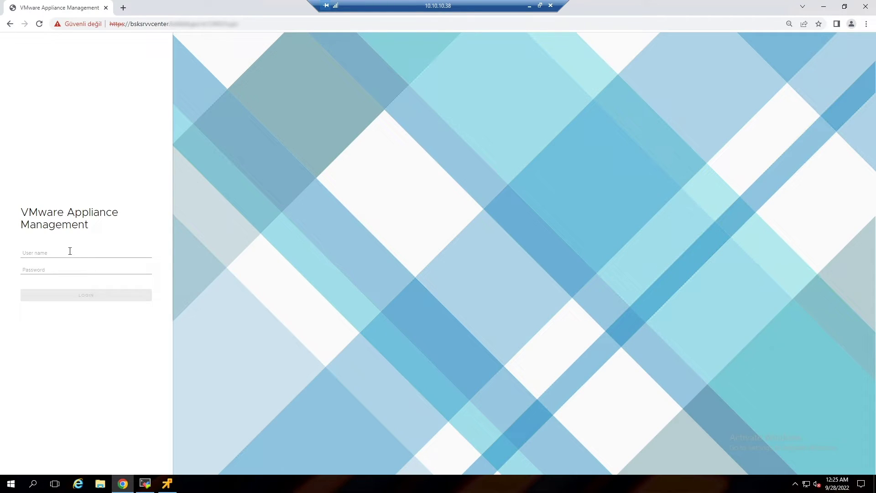
left_click(69, 251)
type("root")
left_click(64, 269)
type("••")
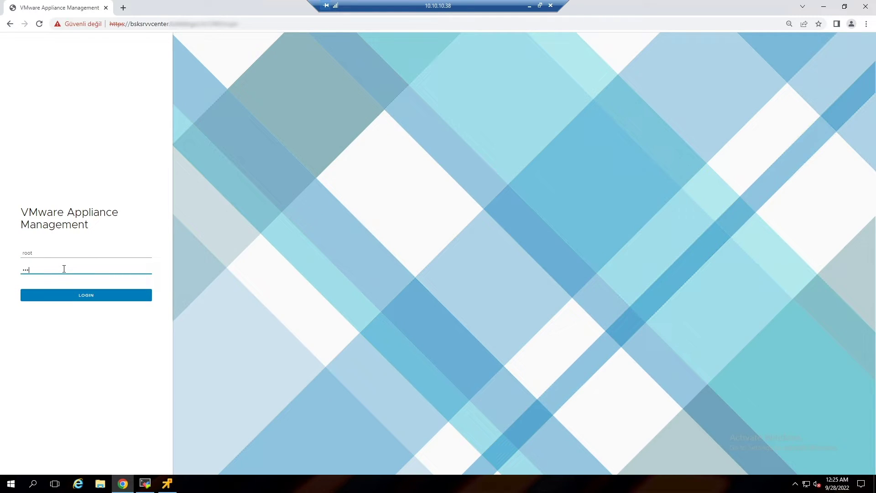
type("••••••••••")
key("Return")
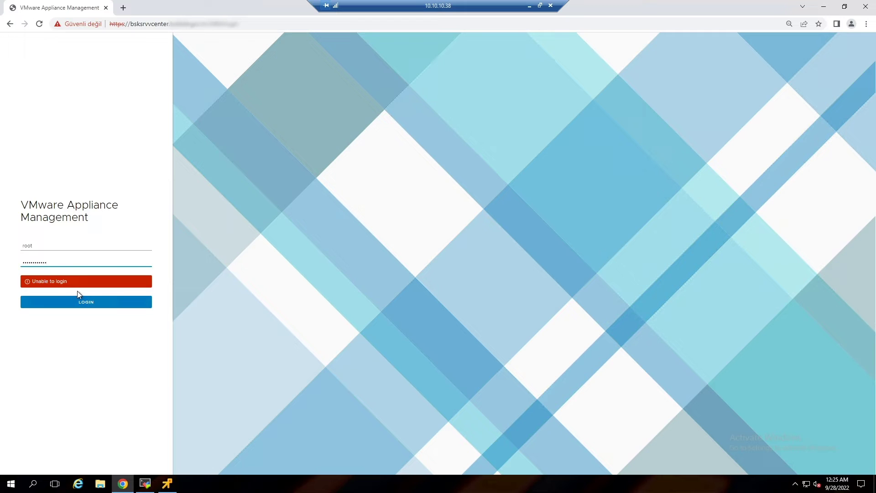
- Retry LOGIN after the failure, then reload the appliance management page
left_click(82, 306)
left_click(246, 23)
key("Return")
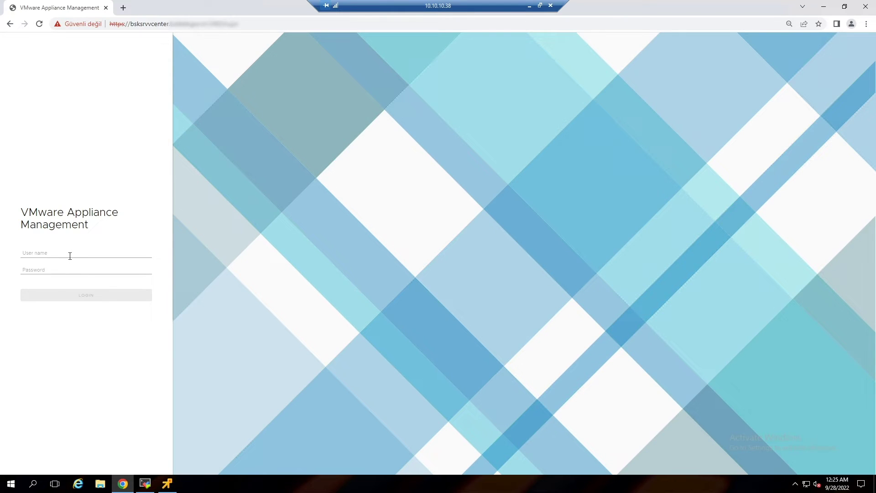
- Attempt another root sign-in, retry LOGIN after the 'Unable to login' error, and select the address to reload
left_click(70, 256)
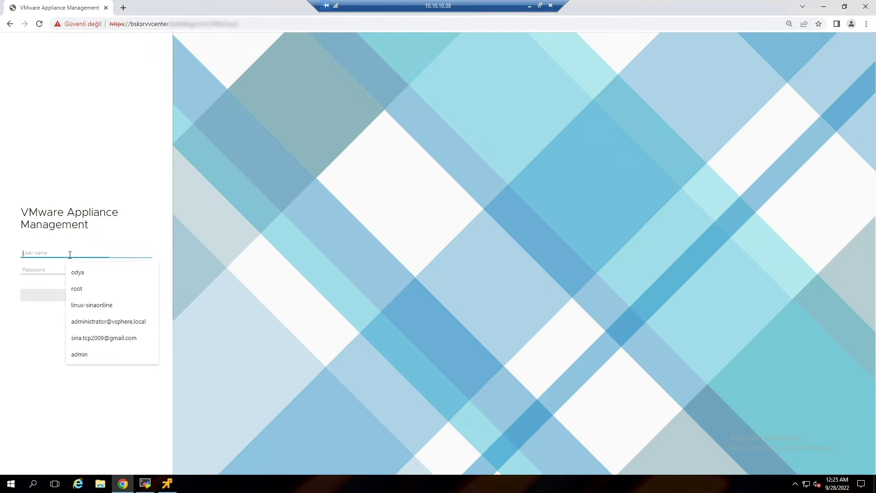
type("root")
key("Tab")
type("••")
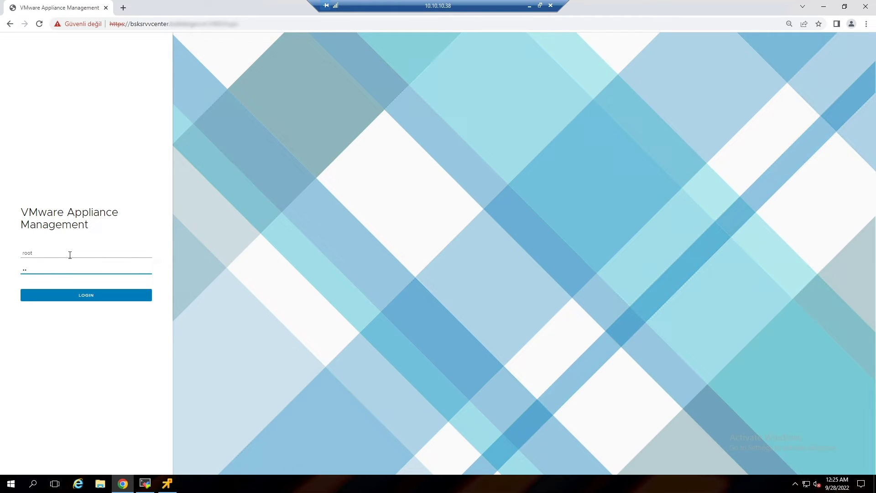
type("••••••••")
key("Return")
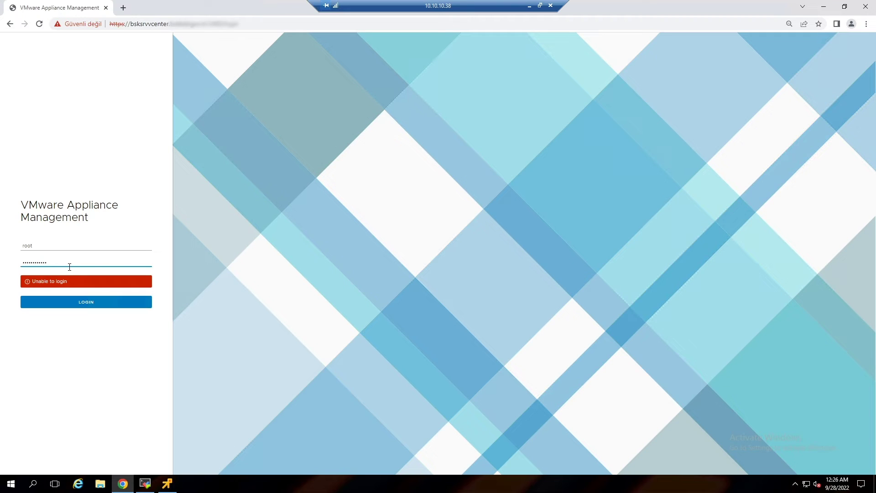
left_click(81, 302)
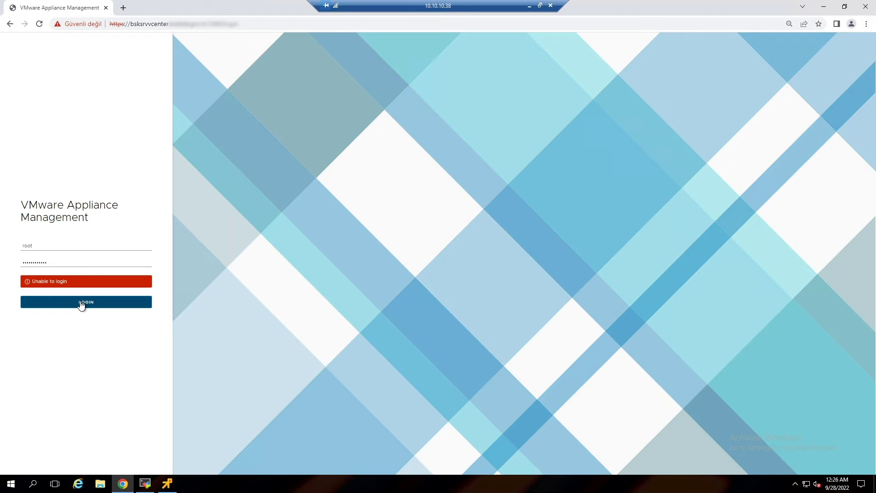
left_click(88, 265)
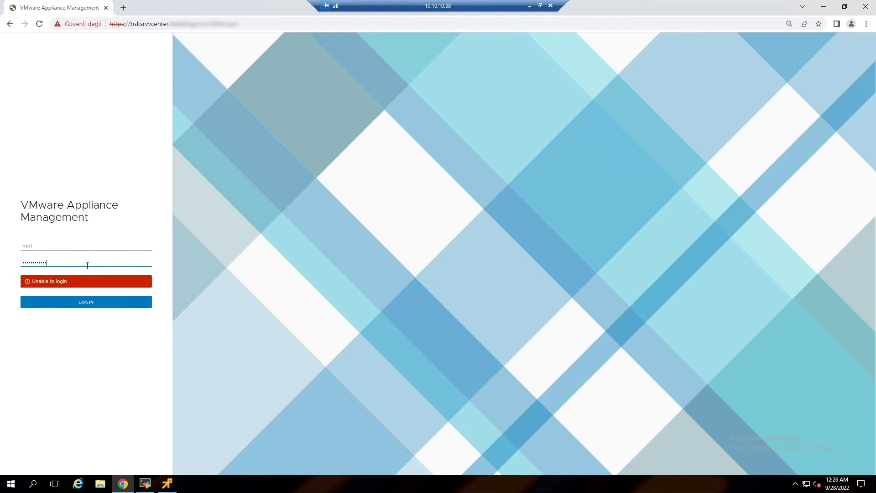
left_click(255, 24)
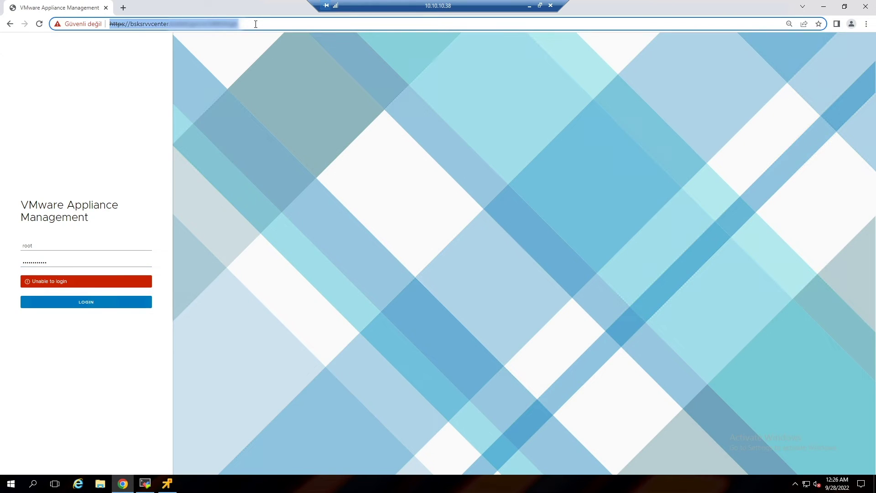
- Reload the page and sign in as root with the new root password, opening the Summary
key("Return")
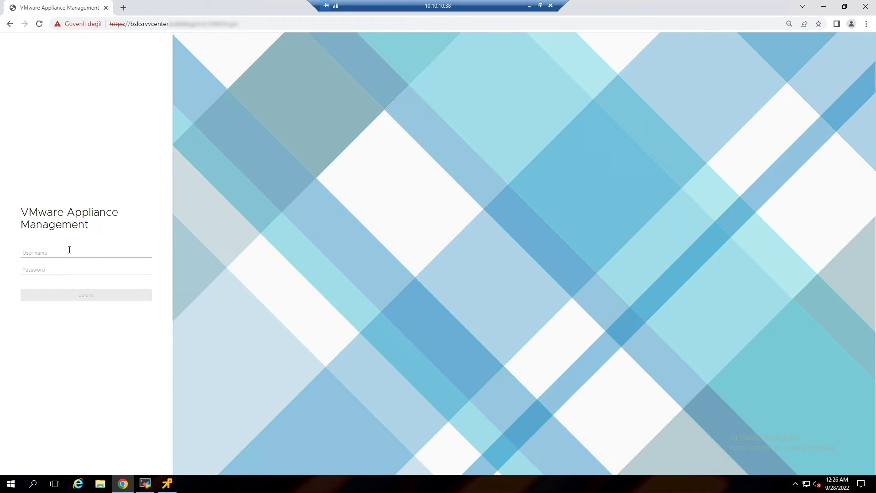
left_click(69, 250)
type("root")
key("Tab")
type("••")
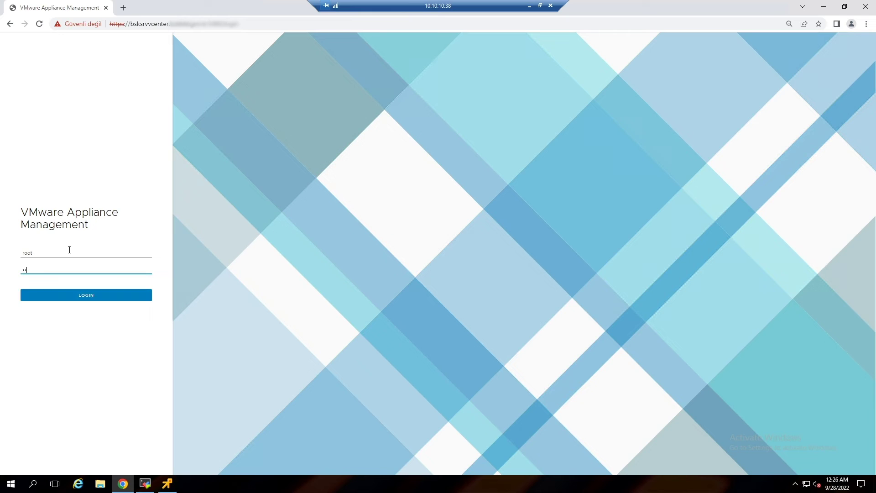
type("•••••••")
key("Return")
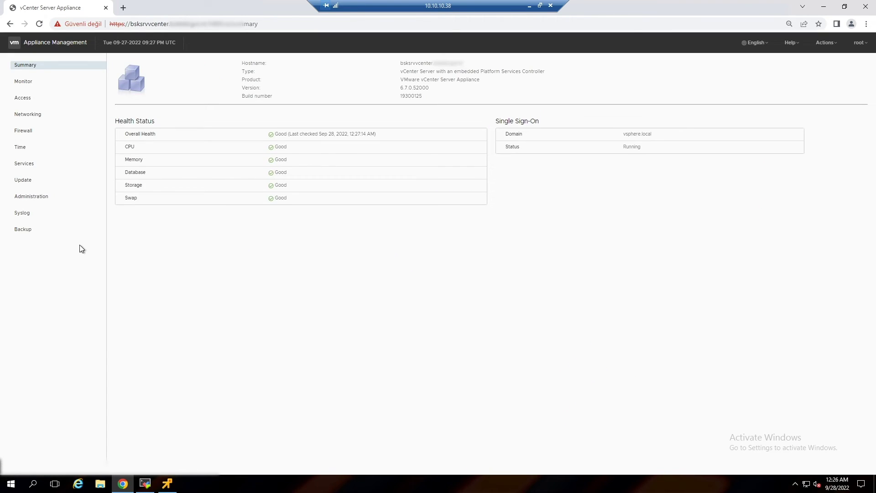
- On Administration, cancel the password change, confirm expiration stays No, then minimize Chrome
left_click(33, 201)
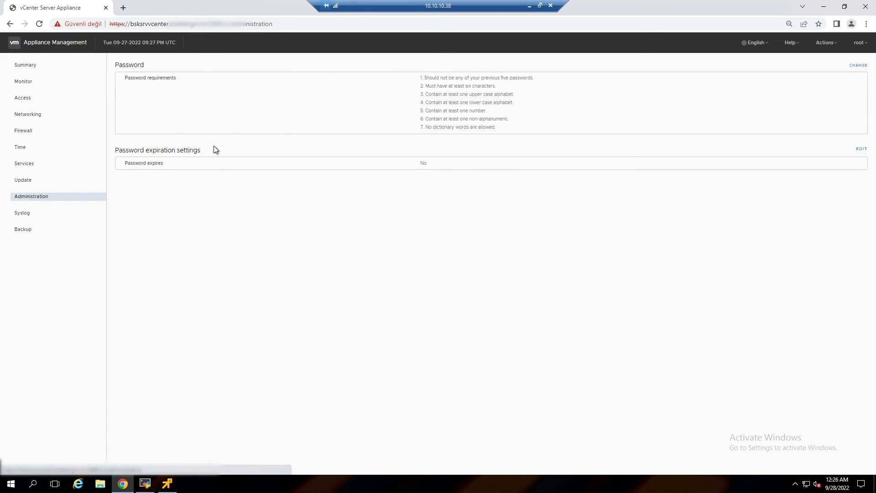
left_click(857, 66)
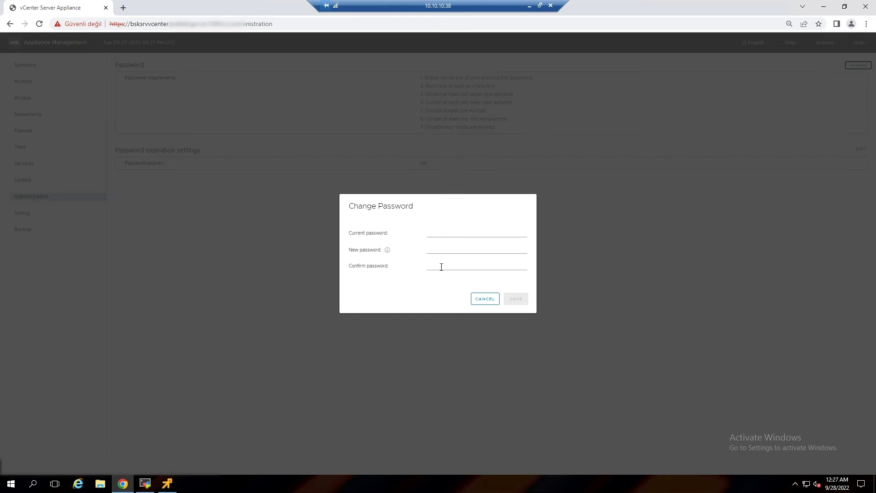
left_click(479, 299)
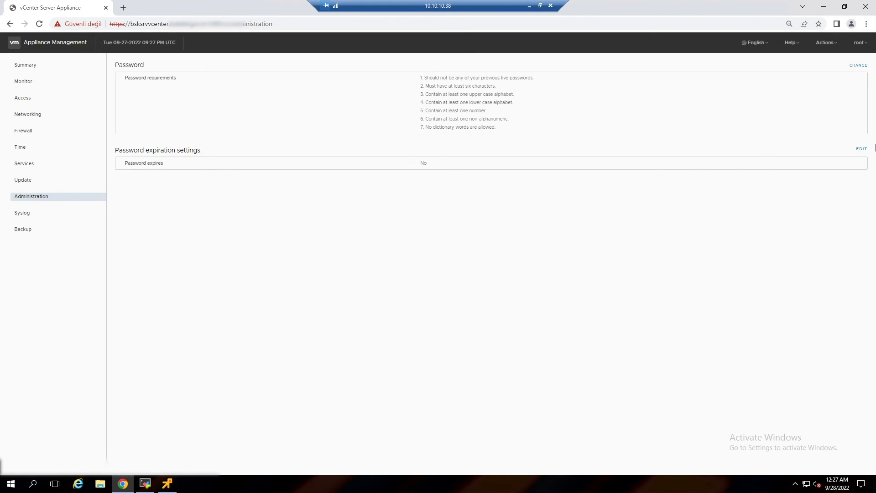
left_click(862, 150)
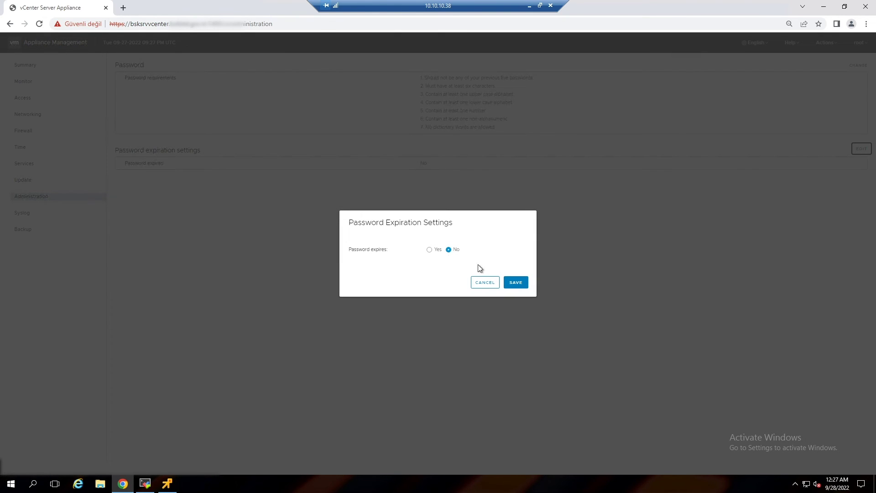
left_click(484, 287)
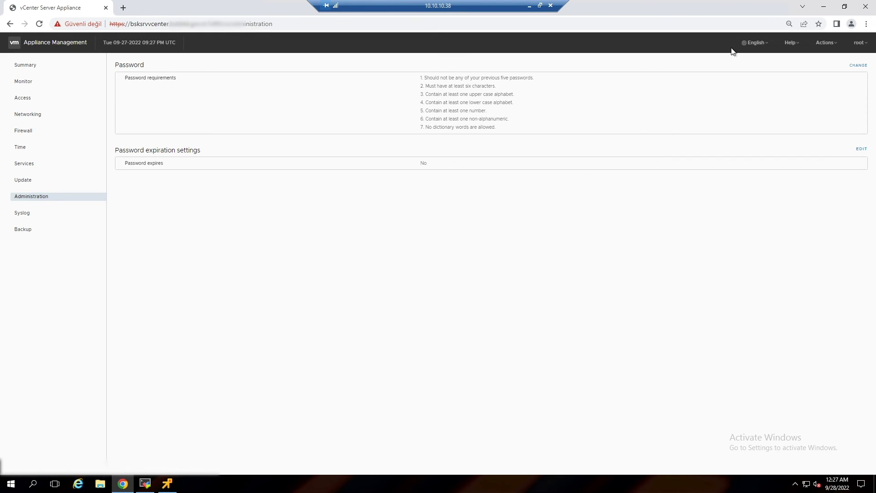
left_click(825, 7)
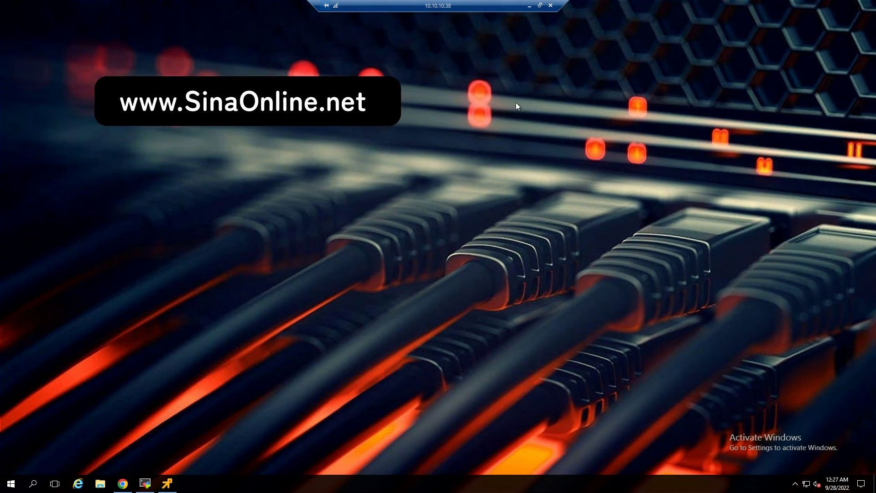